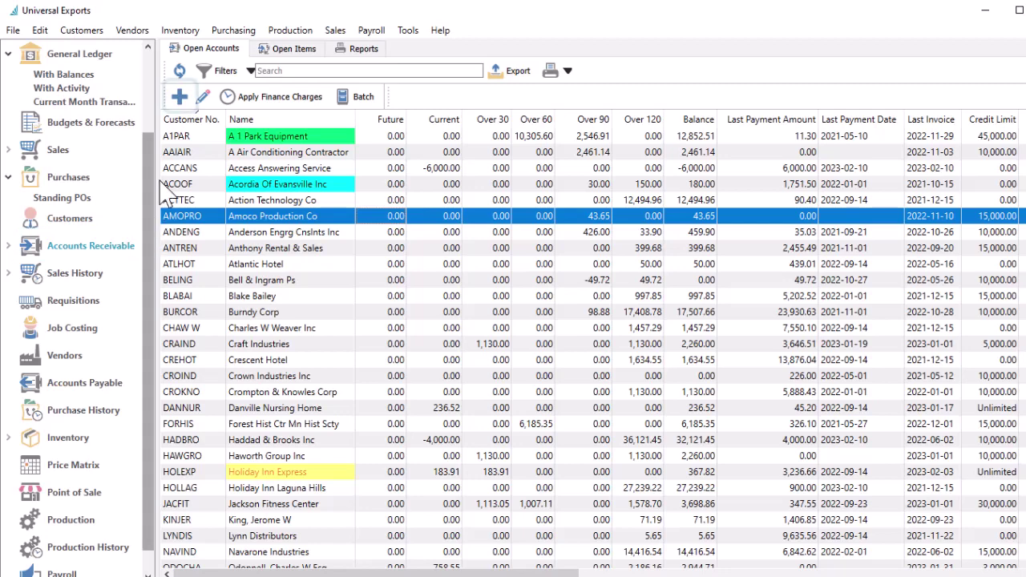
Discard the blank receivable entry, open the AMOPRO account and start a new Payment.
click(180, 97)
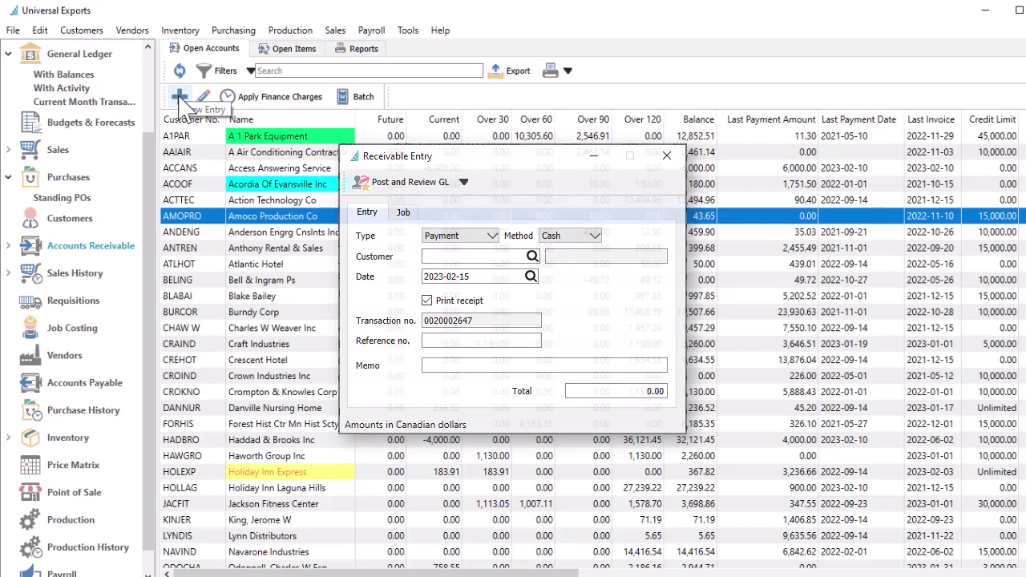
key(Escape)
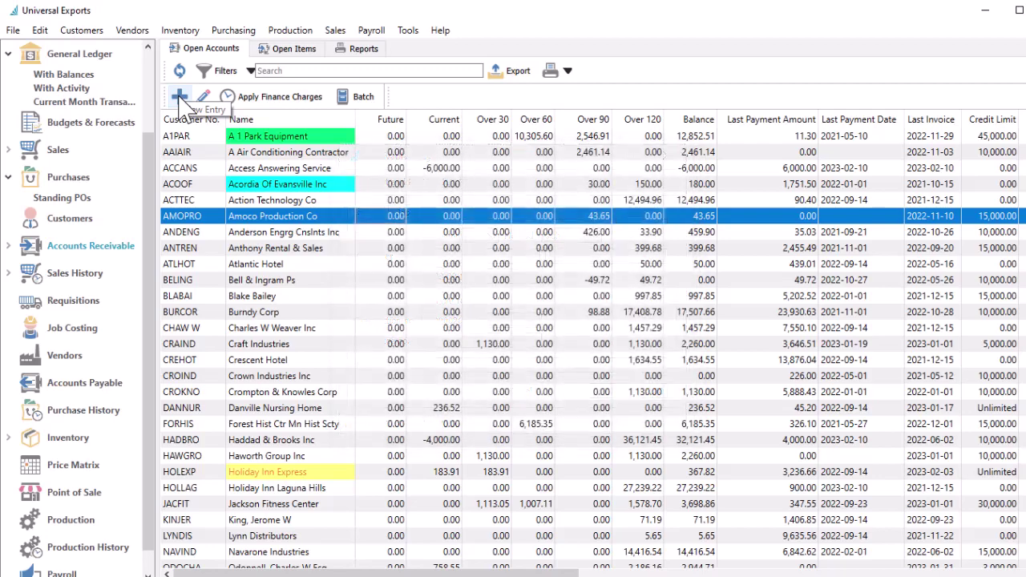
double_click(270, 220)
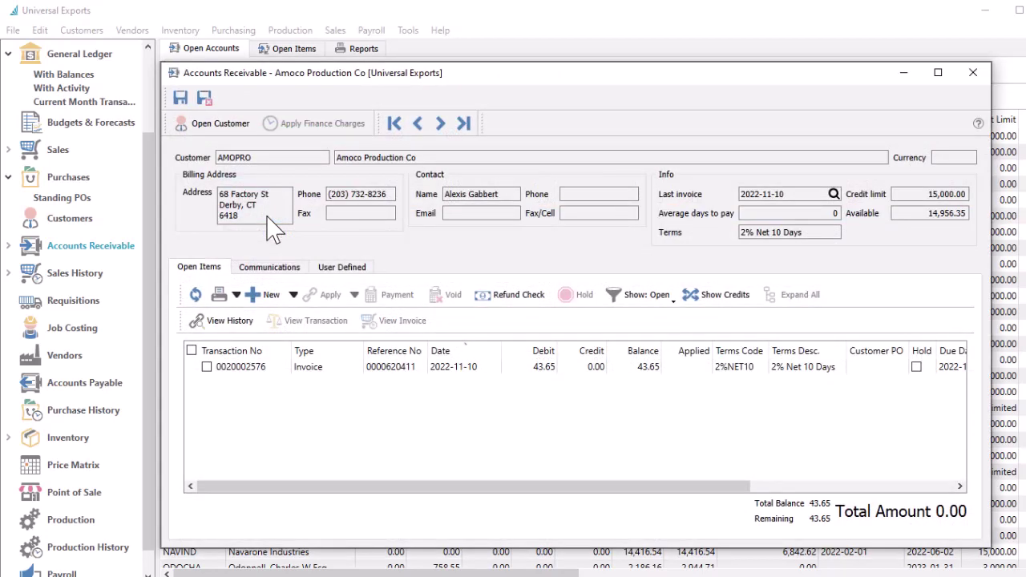
click(295, 298)
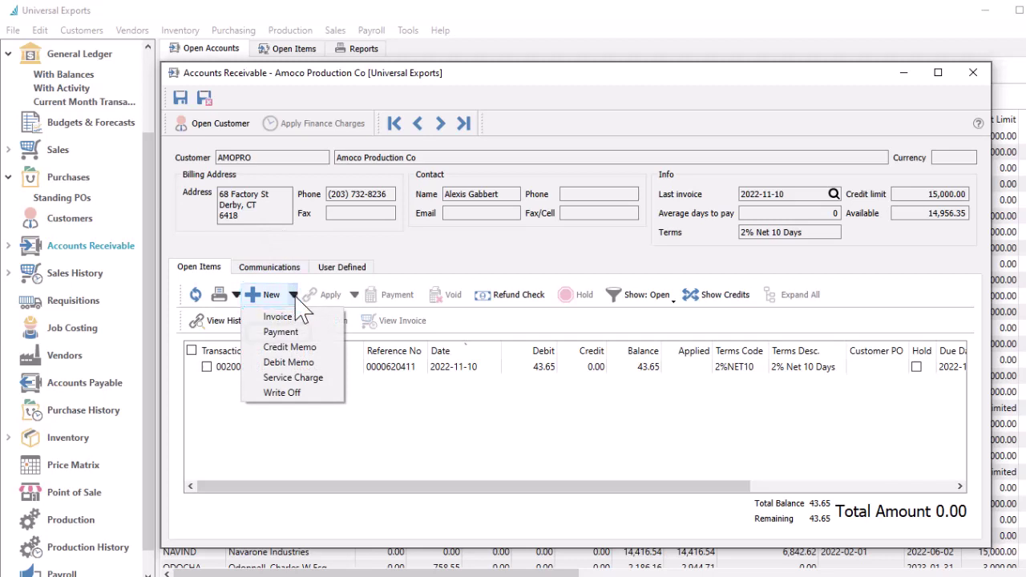
click(310, 335)
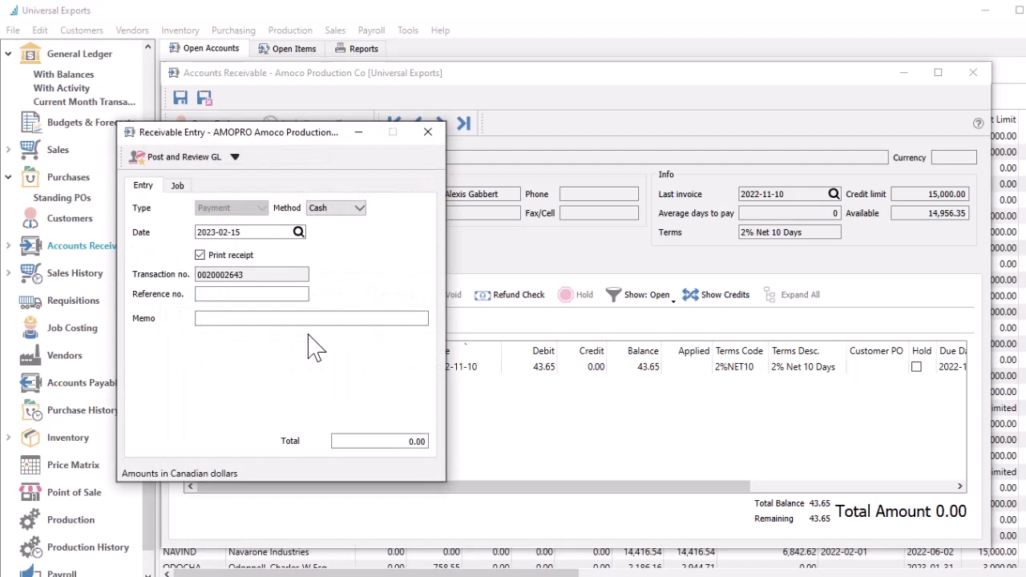
Set the payment method to Check, total 500, reference number 4572345.
click(360, 210)
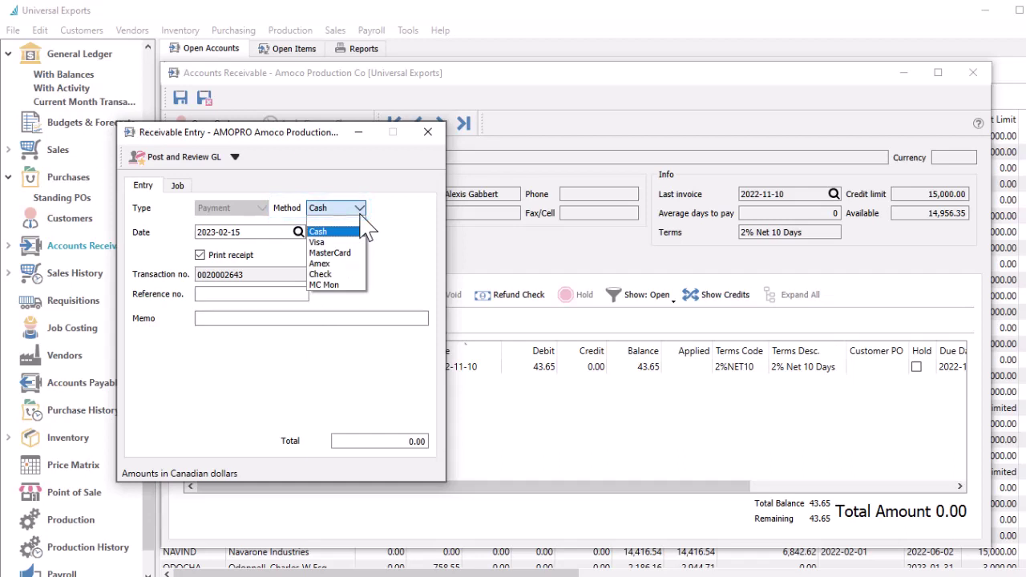
click(356, 241)
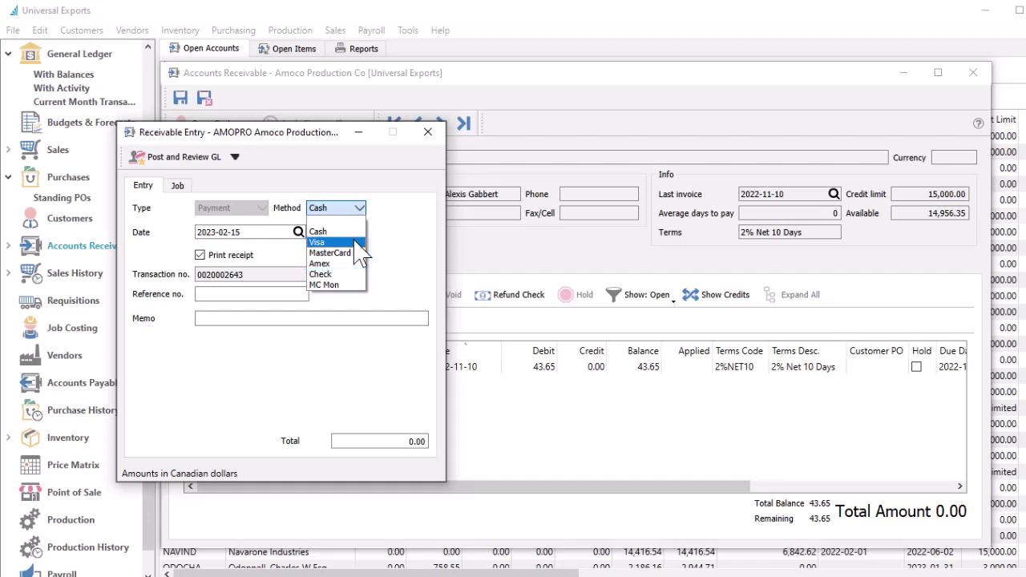
click(345, 274)
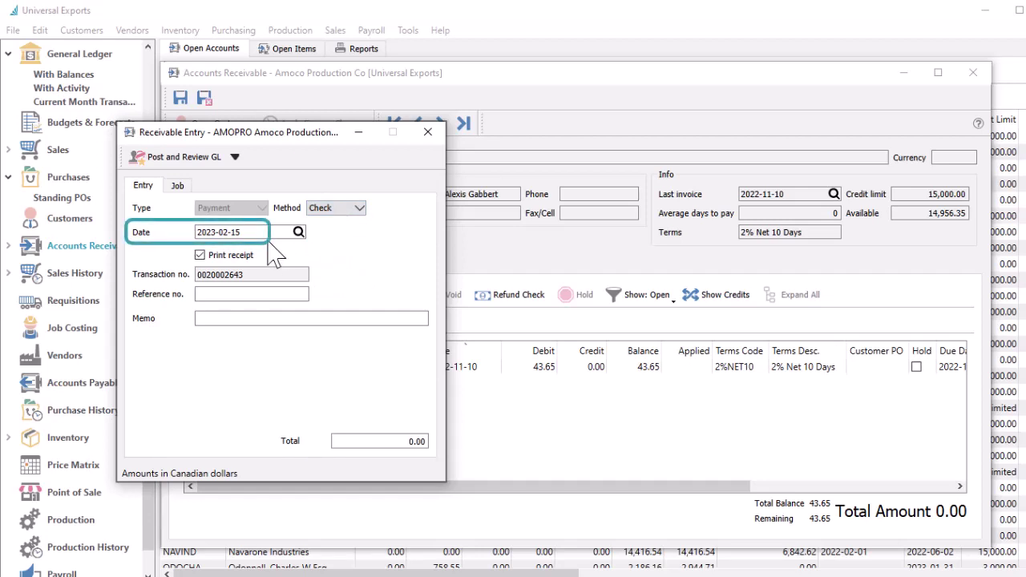
click(360, 441)
text(500)
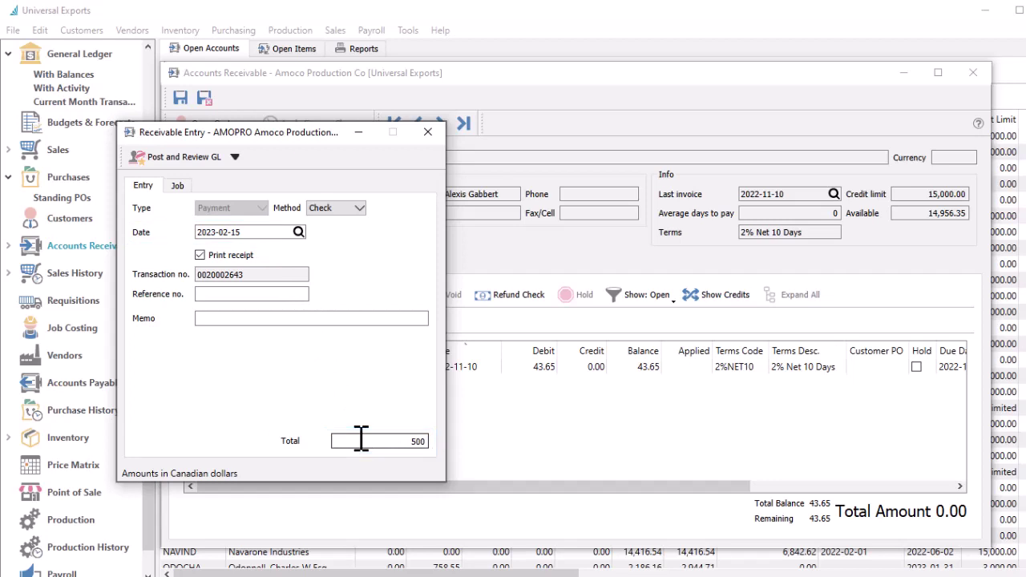
click(244, 294)
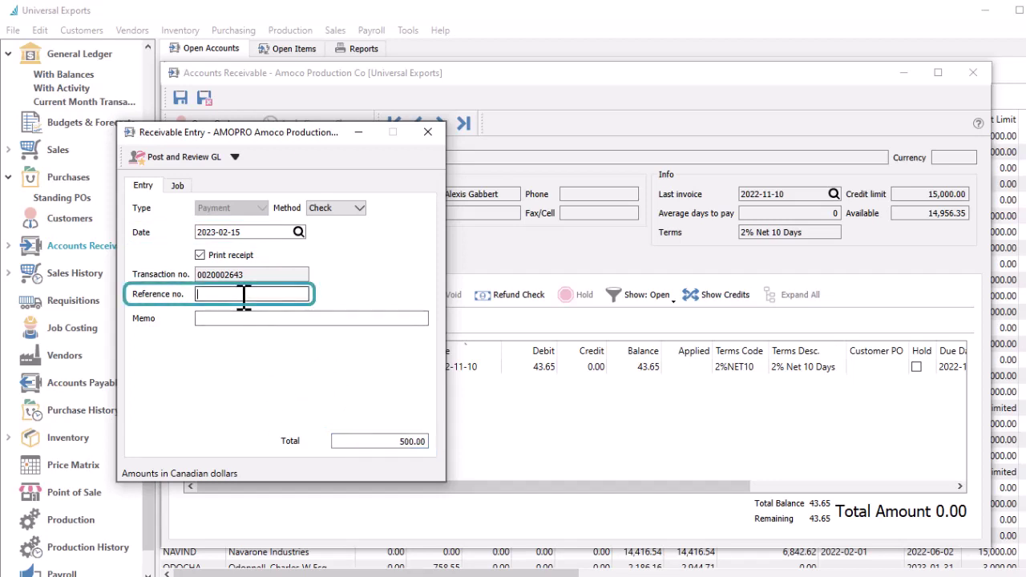
text(4572345)
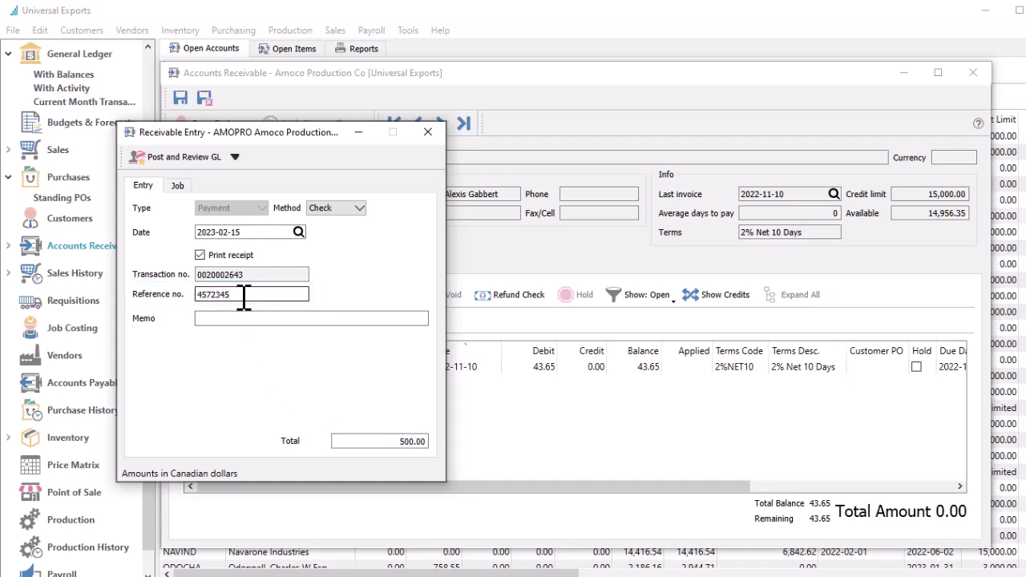
click(243, 320)
Post the payment after confirming the 500.00 Cash and Cheque Receipts debit in the GL review.
click(184, 159)
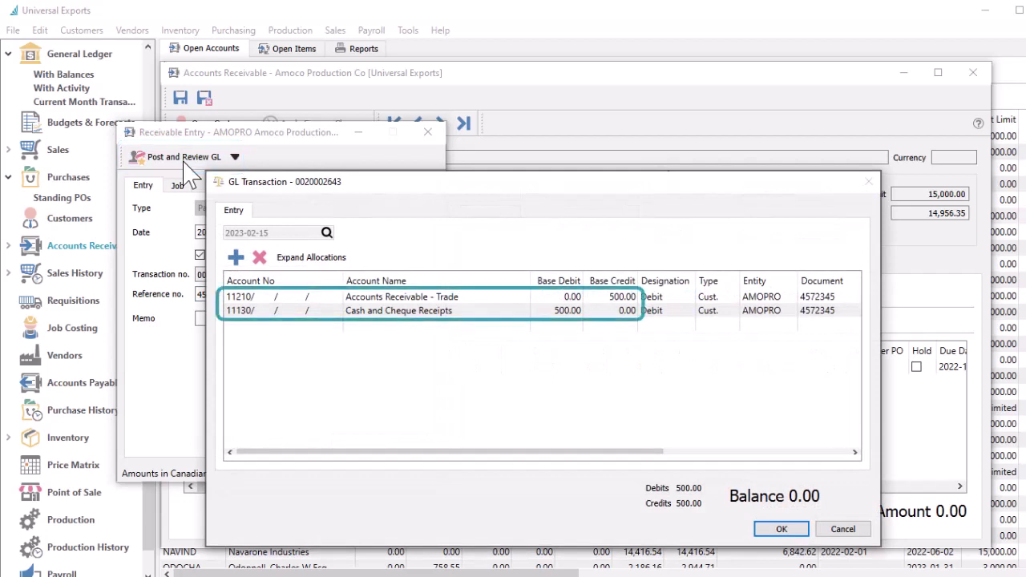
click(545, 312)
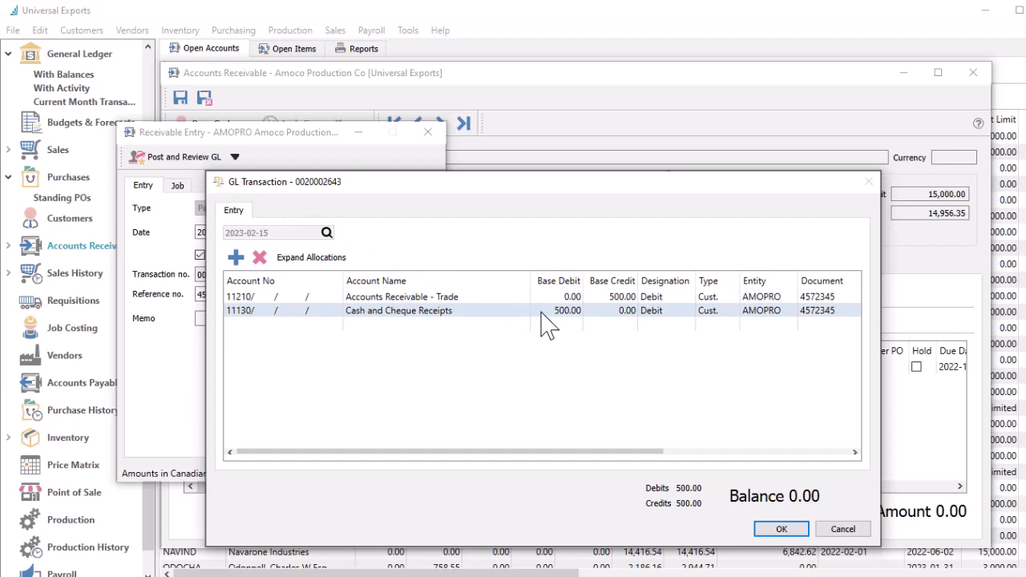
click(543, 312)
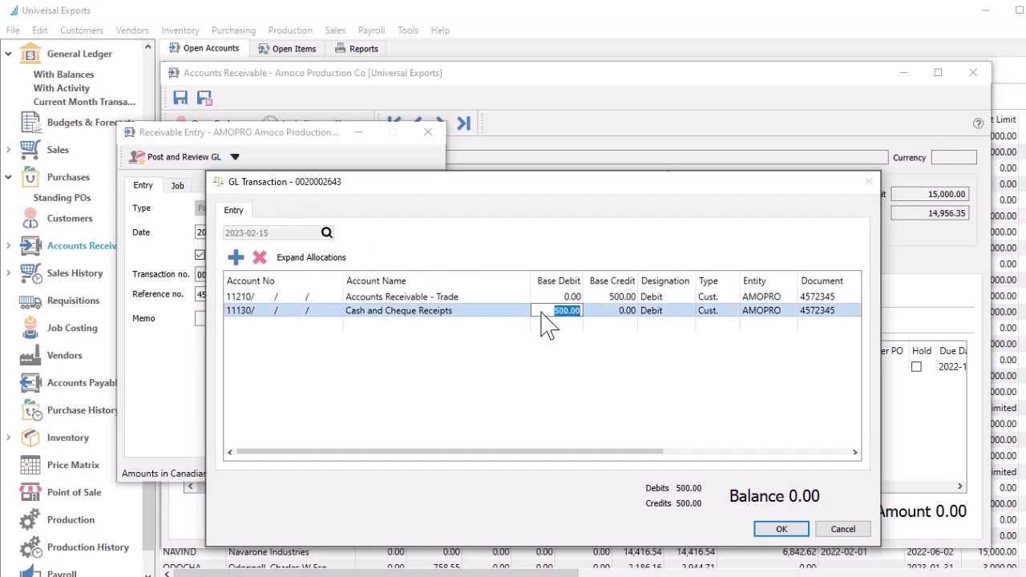
click(780, 529)
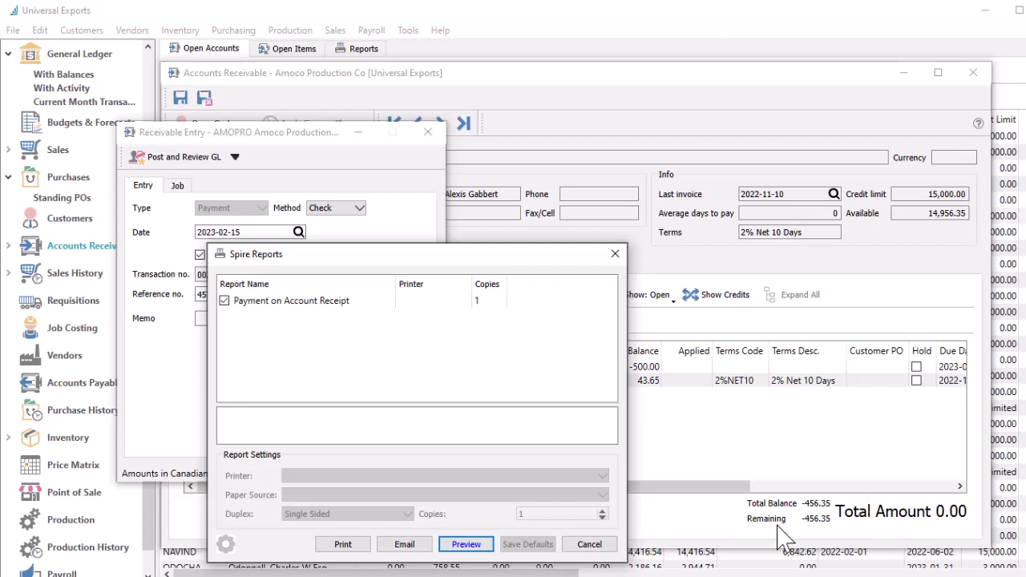
Skip printing the payment receipt.
key(Escape)
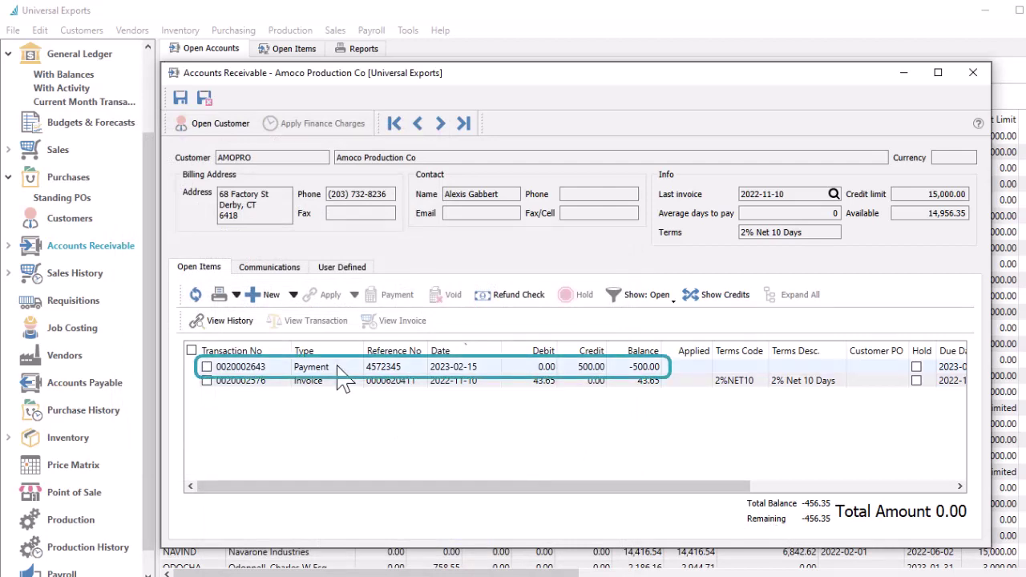
click(220, 295)
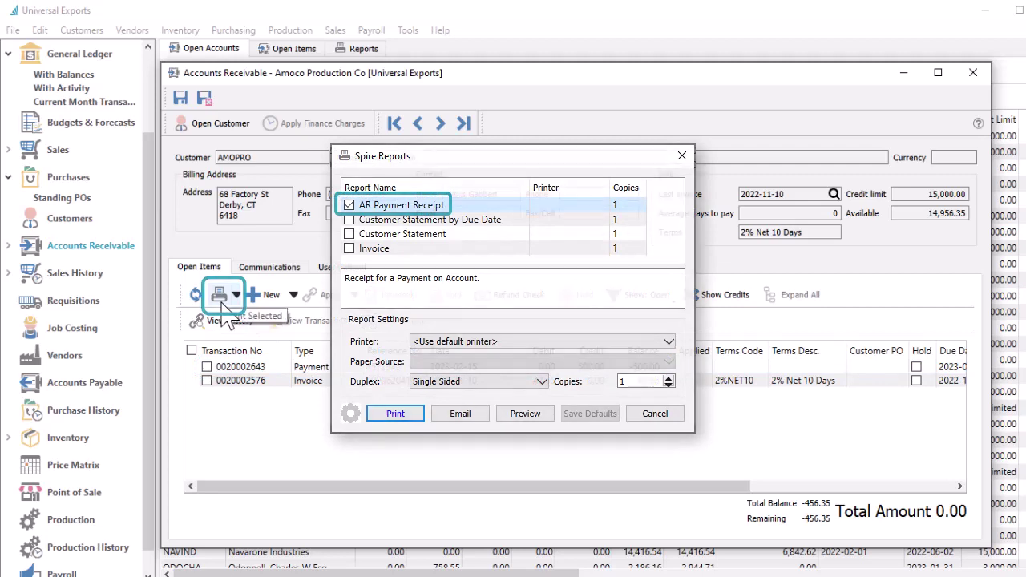
key(Escape)
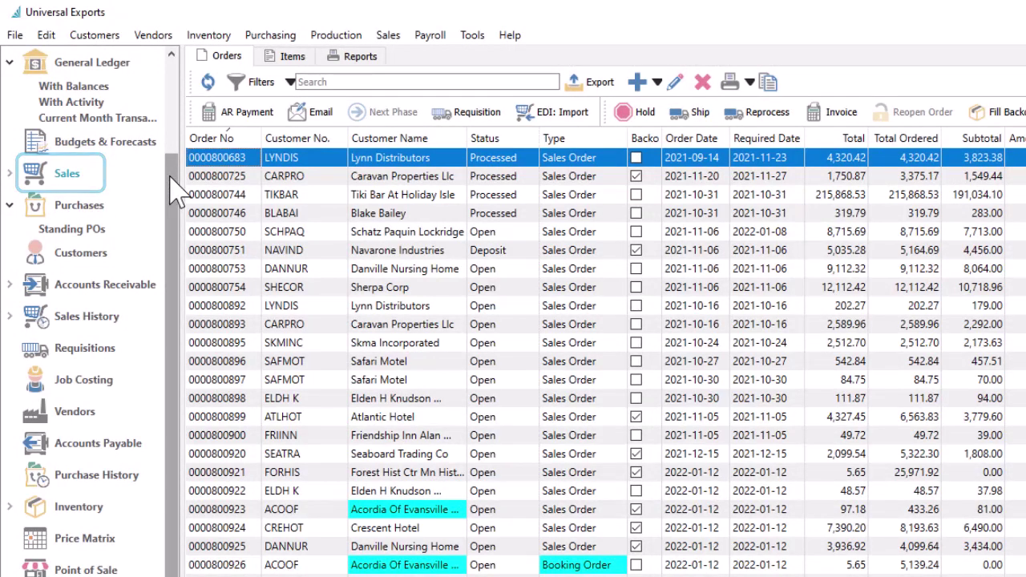
Start an AR Payment for customer AMOPRO with the note 'Pre-payment for future invoice'.
click(236, 124)
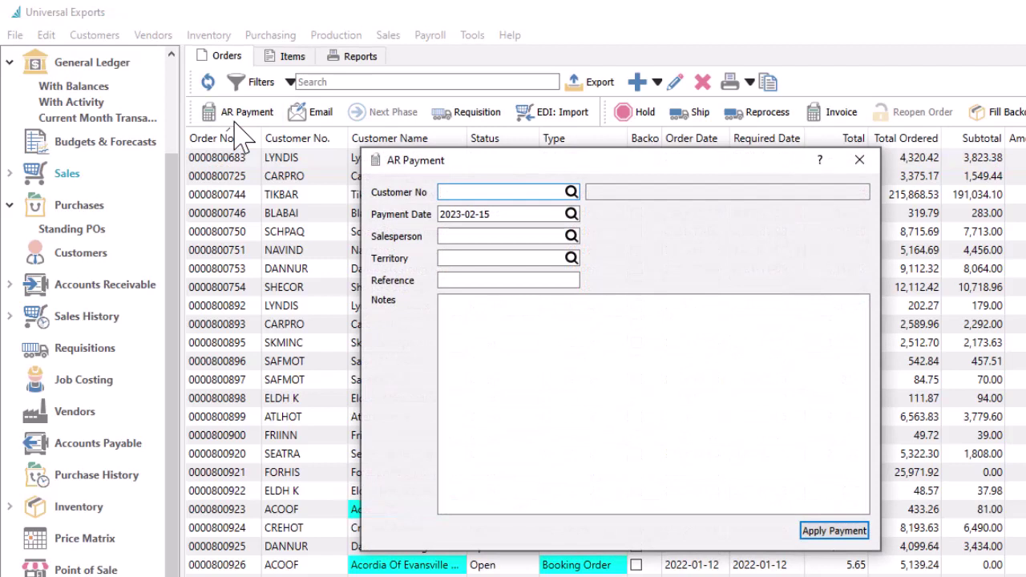
text(AMOPRO)
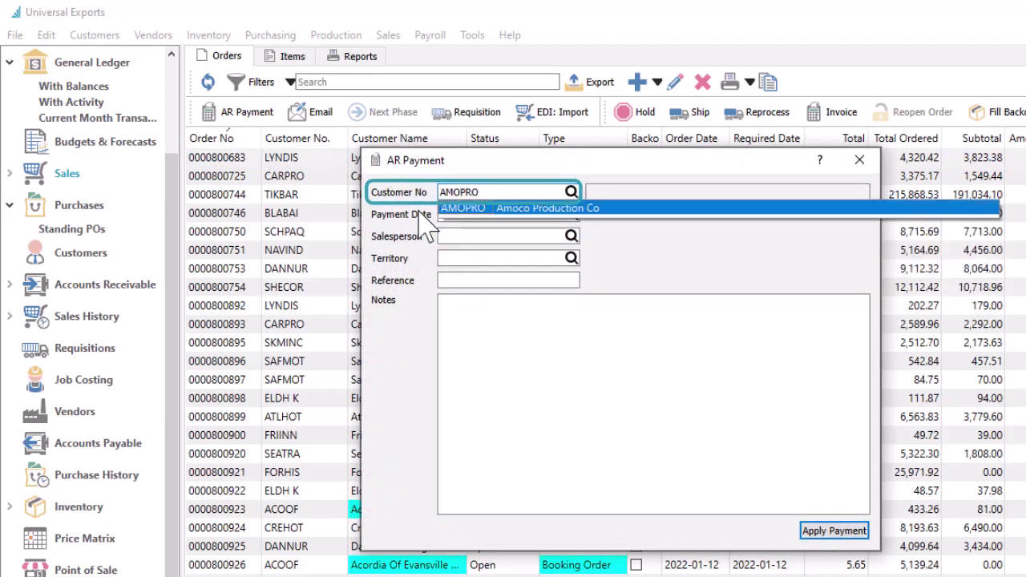
key(Tab)
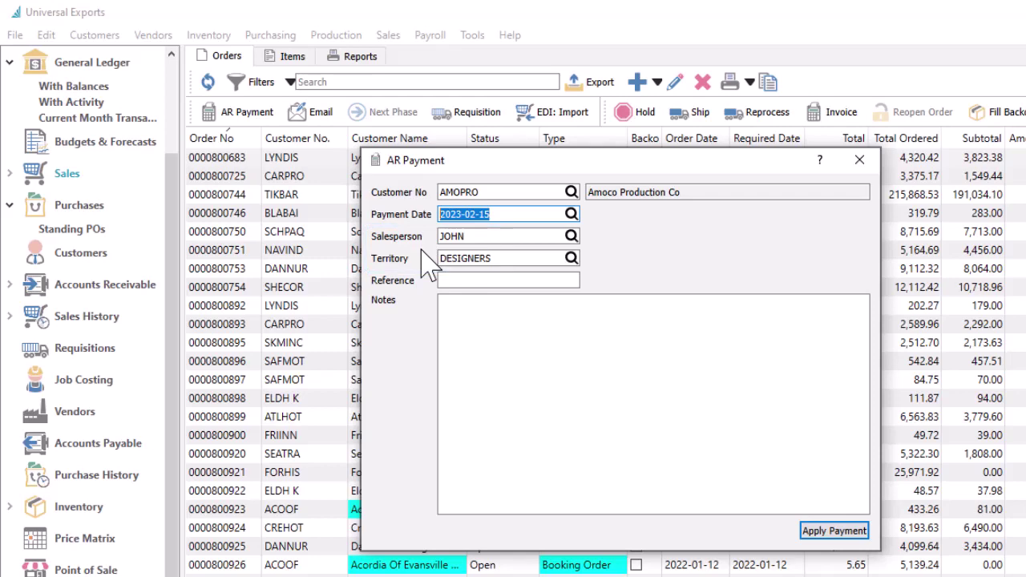
click(488, 315)
text(Pre-payment for future invoice)
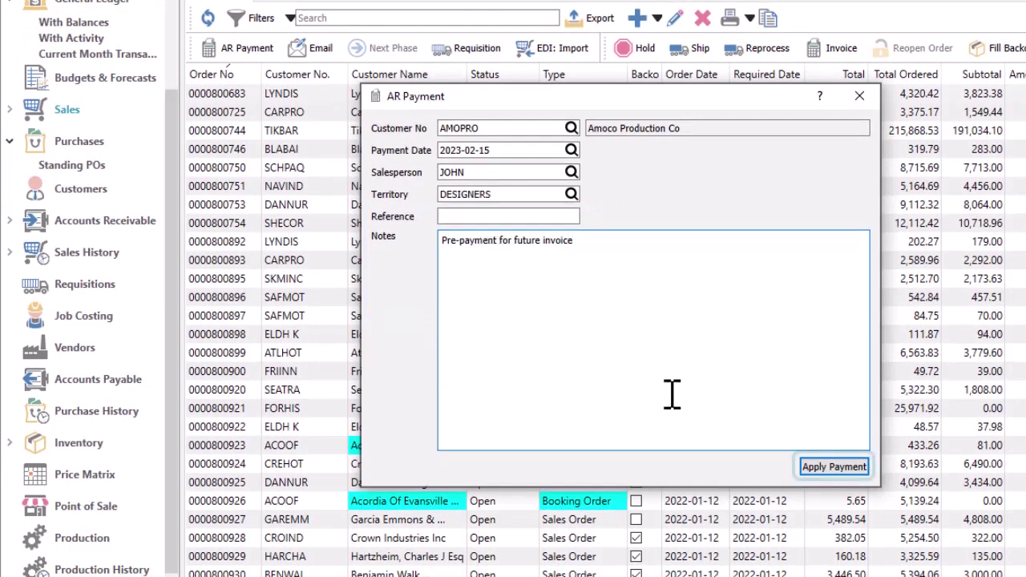
Apply a 1,000.00 Visa payment, skip the receipt and close the GL transaction summary.
click(834, 466)
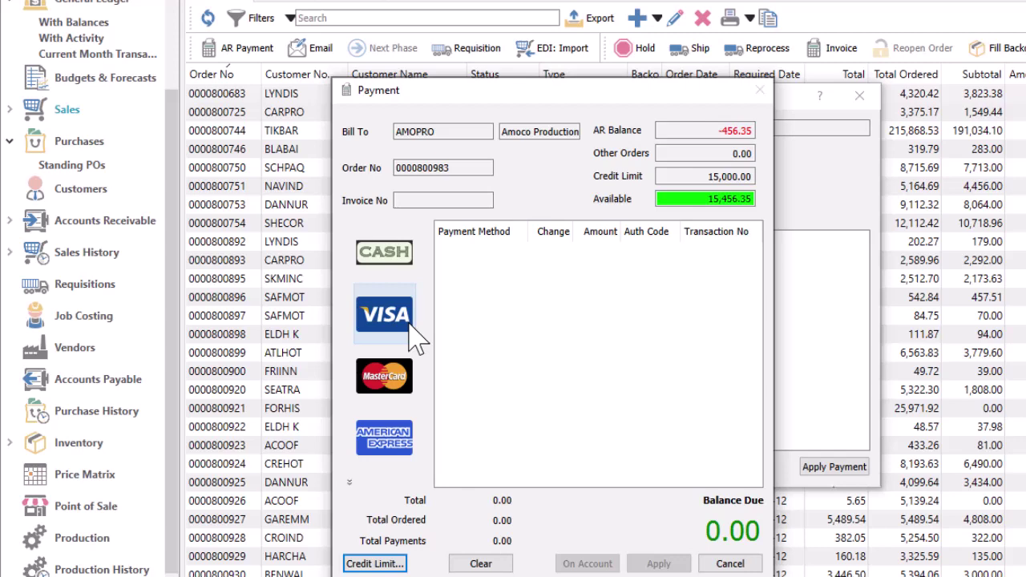
click(385, 315)
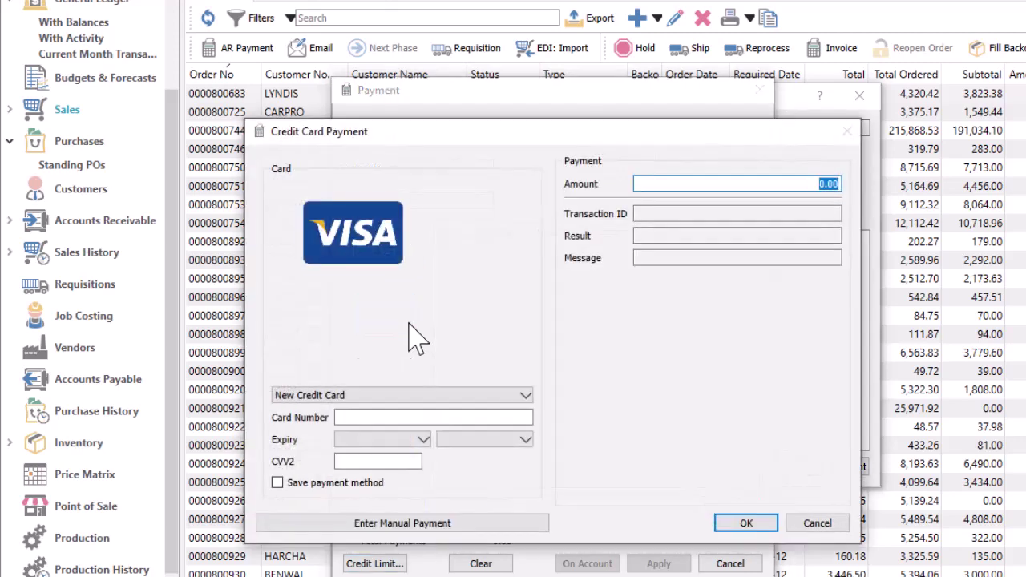
text(1000)
key(Tab)
drag(435, 144, 432, 216)
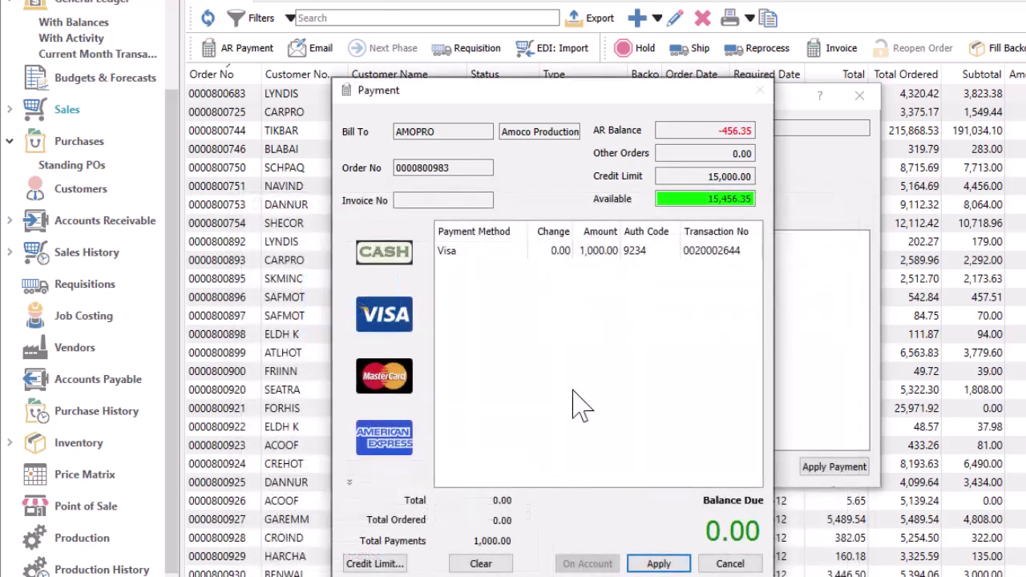
click(658, 564)
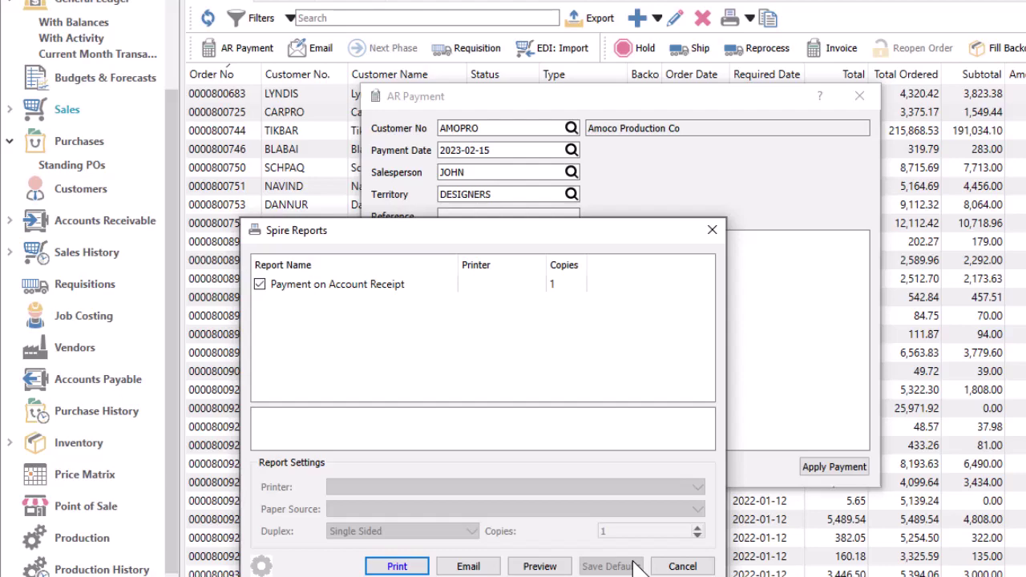
key(Escape)
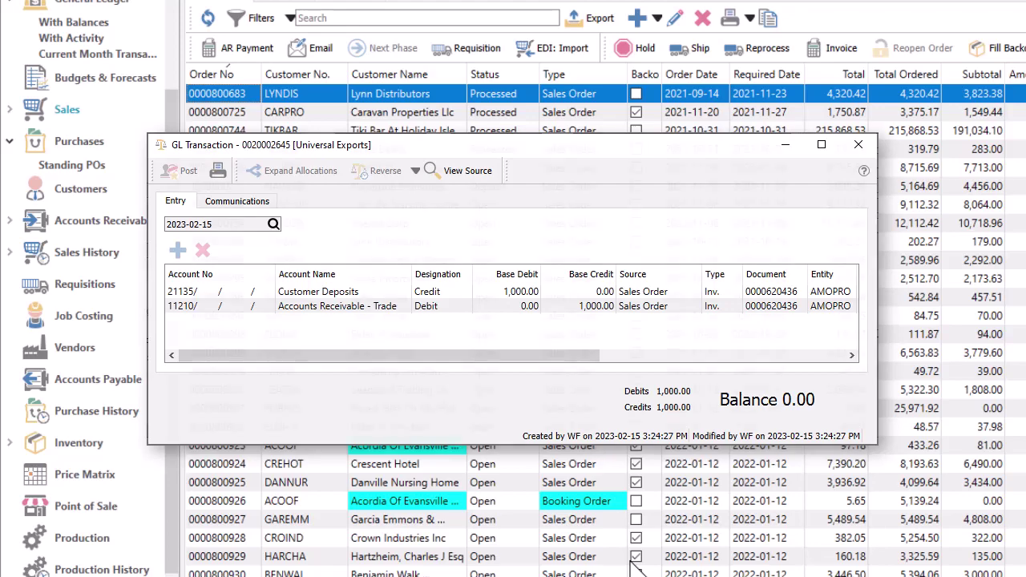
key(Escape)
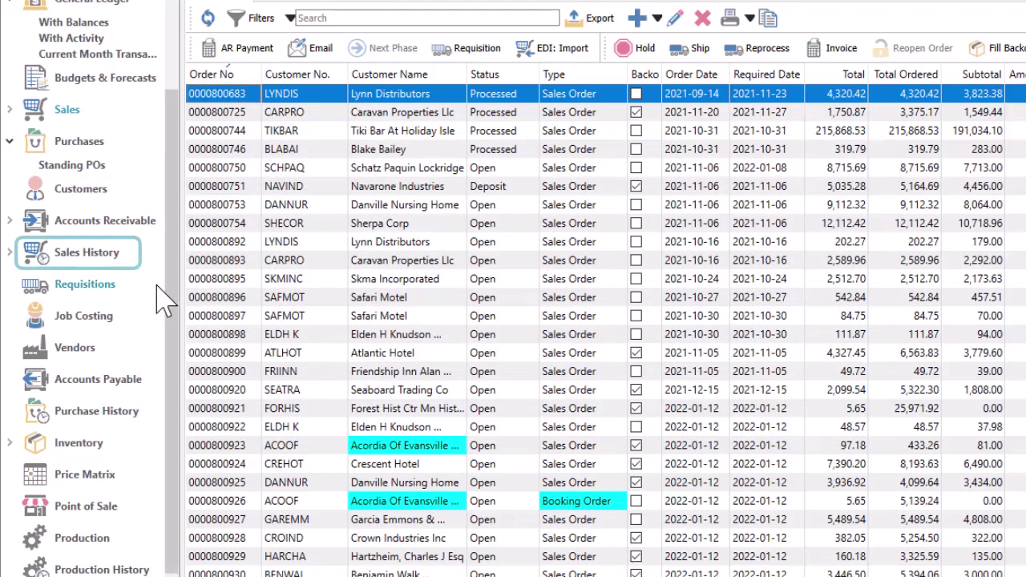
Open Amoco Production Co's order from Sales History and inspect its first item line.
click(131, 270)
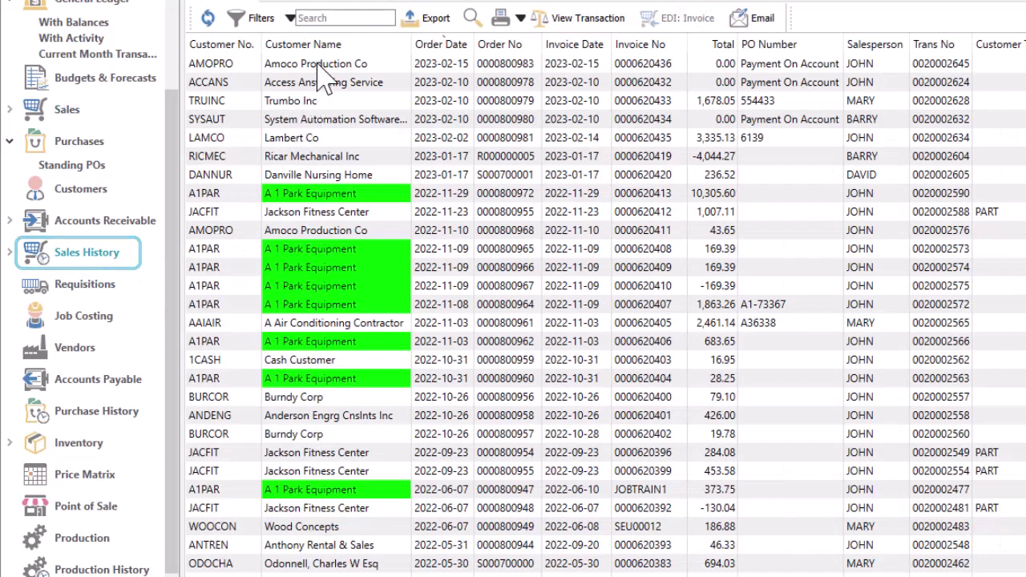
double_click(317, 65)
click(262, 439)
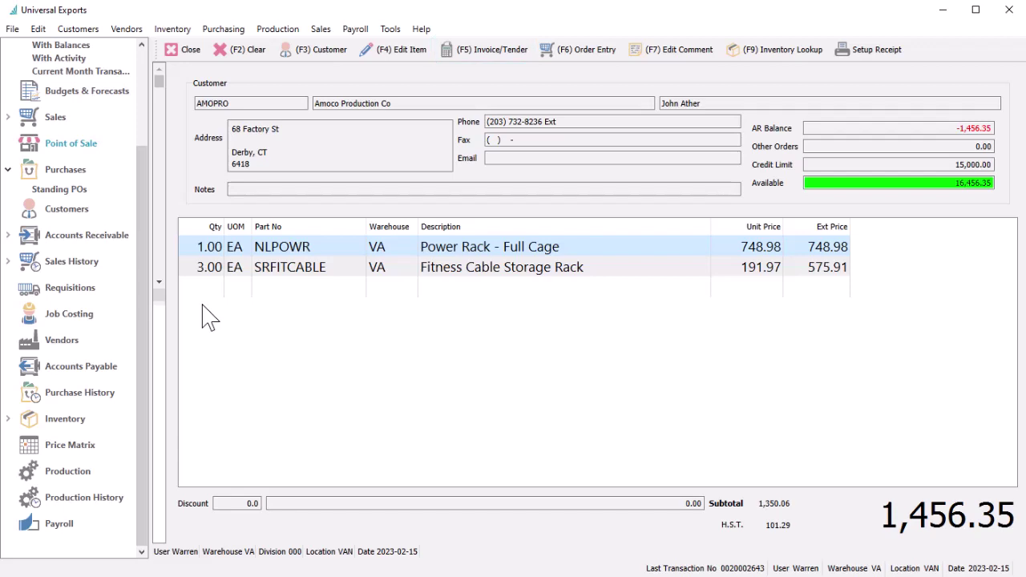
Float the Point of Sale window aside and return to the main order list.
click(103, 148)
drag(151, 51, 233, 206)
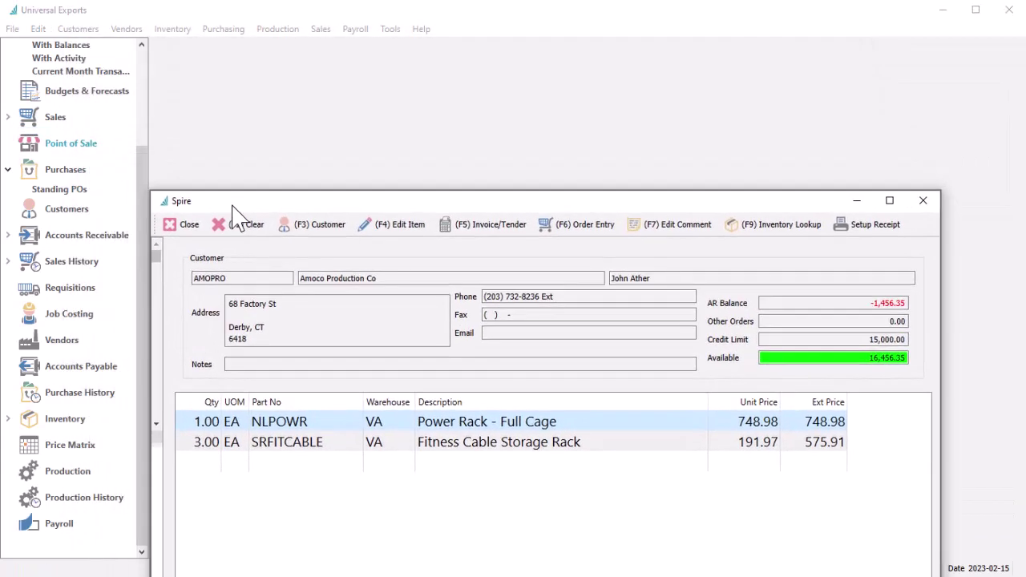
click(38, 126)
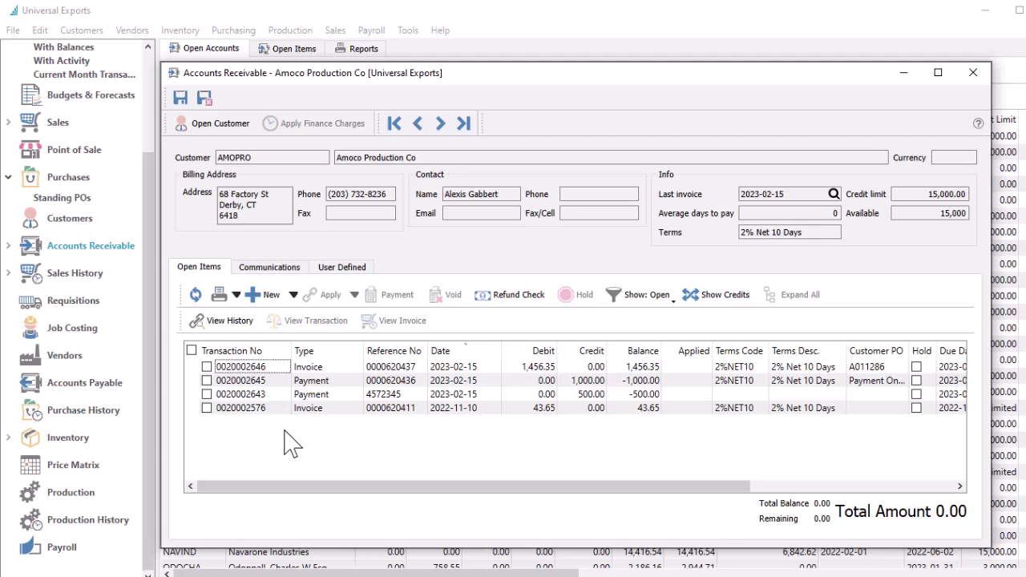
click(191, 351)
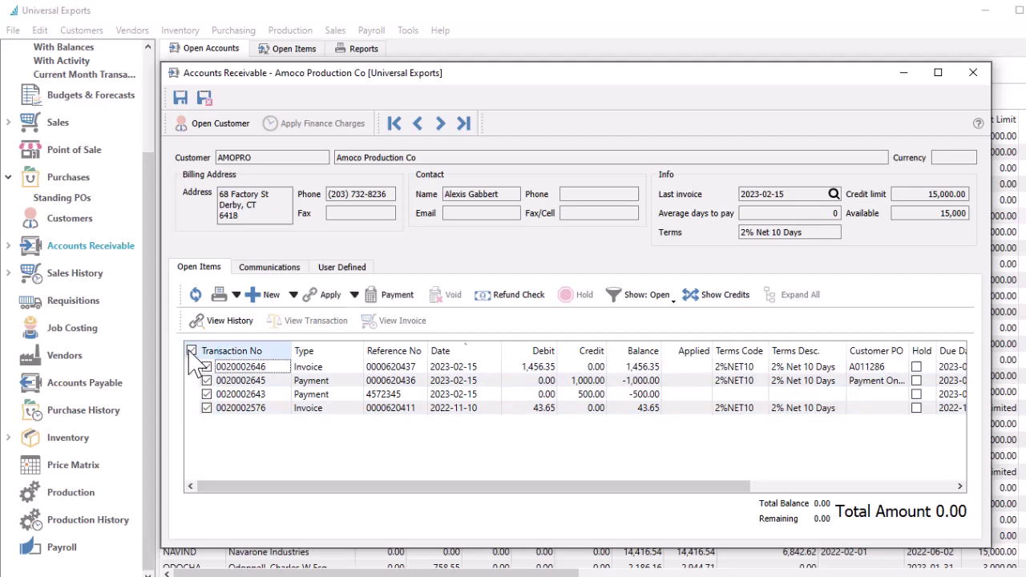
click(321, 303)
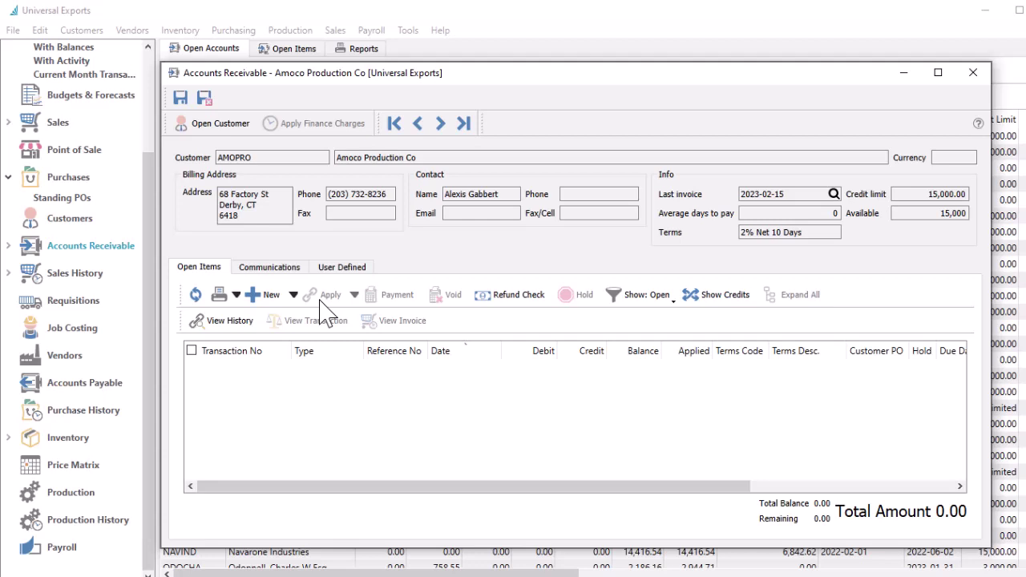
click(654, 295)
click(655, 331)
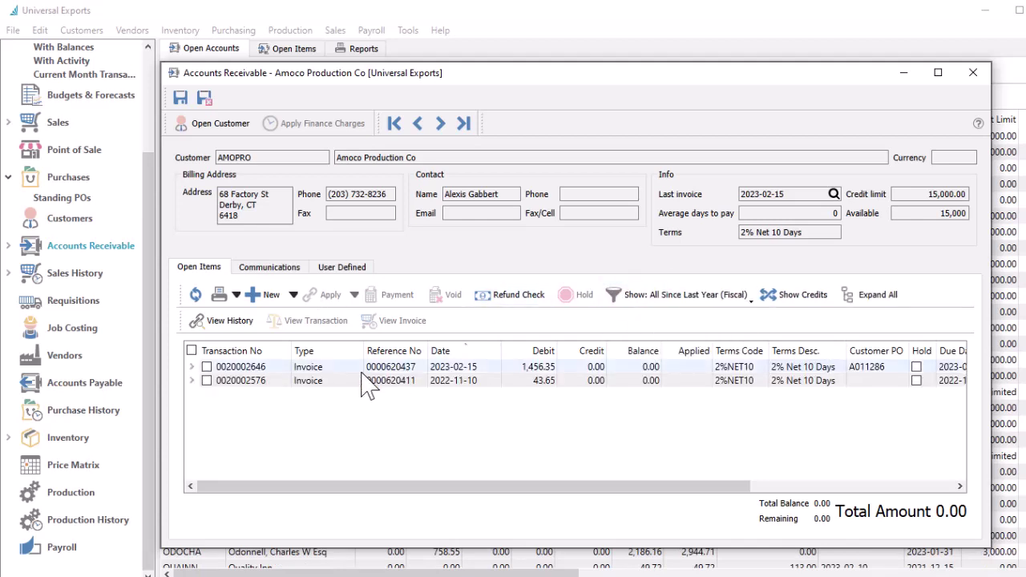
click(192, 368)
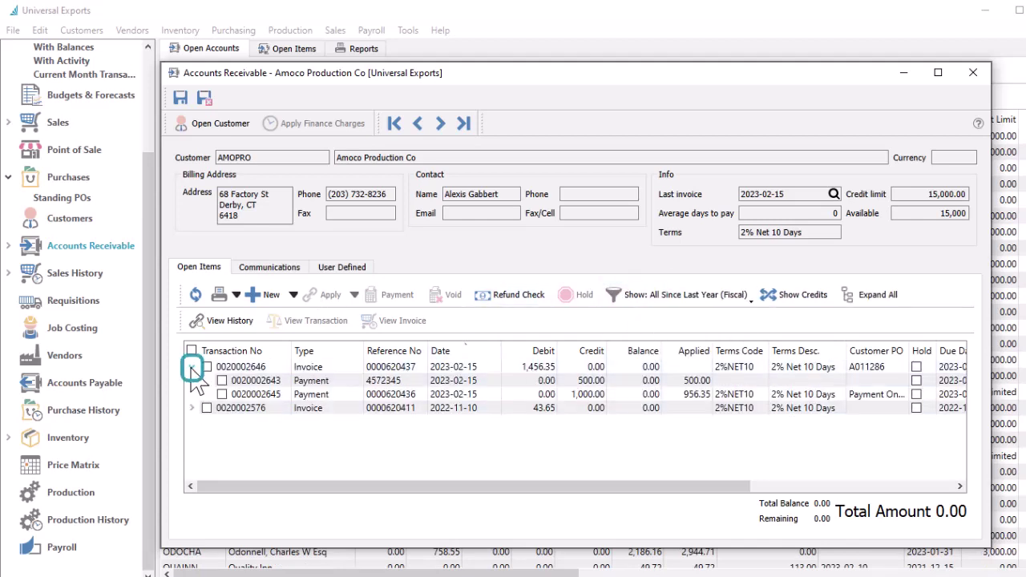